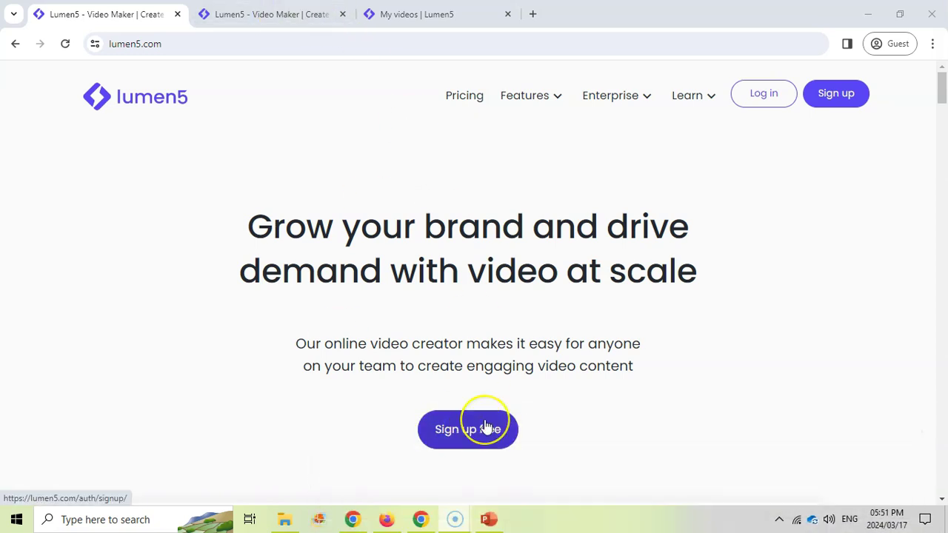
Step: Scroll down the Pricing page through the plan prices, features and comparison table
click(267, 14)
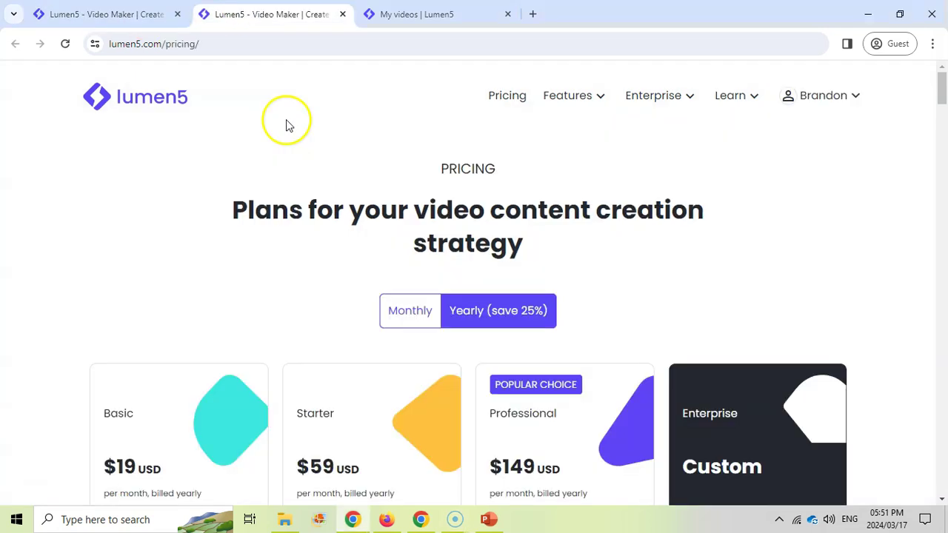
scroll(288, 123, down, 2)
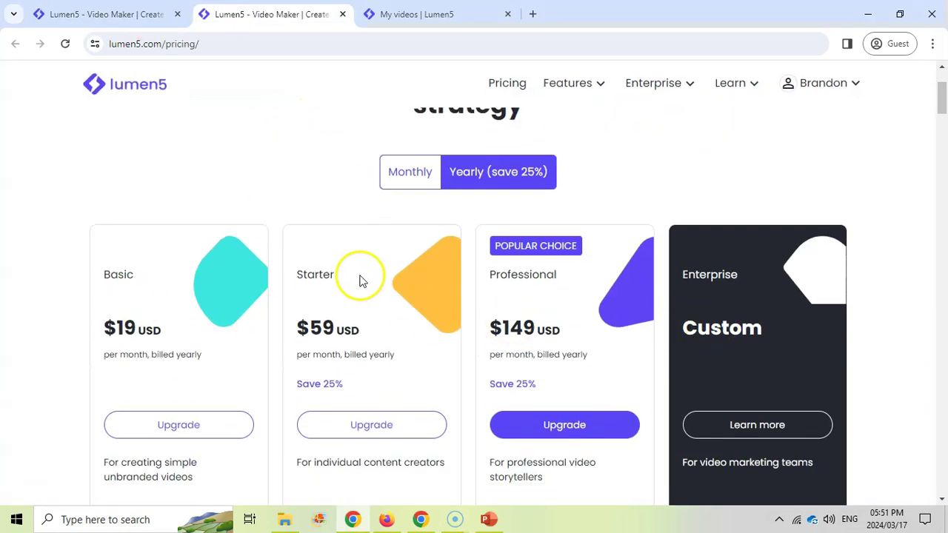
scroll(360, 277, down, 3)
scroll(280, 277, down, 2)
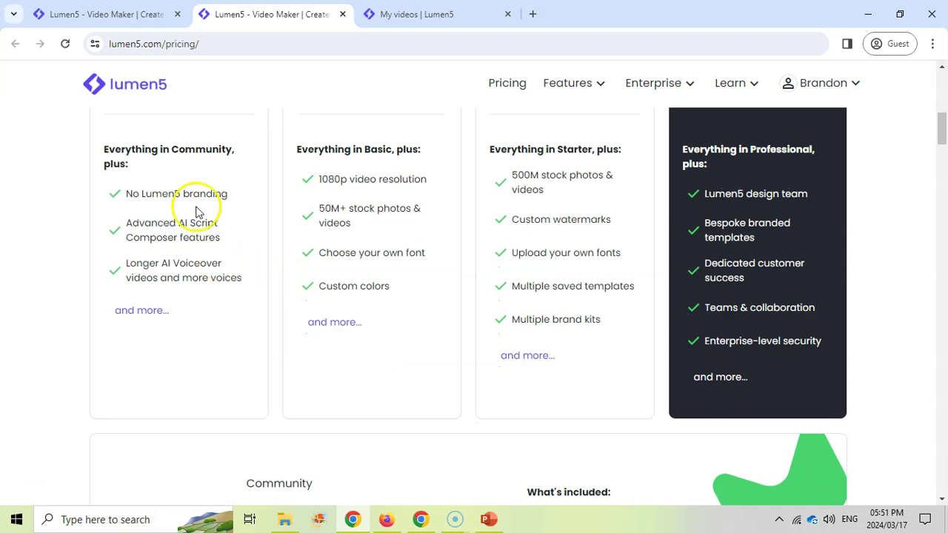
scroll(258, 182, down, 4)
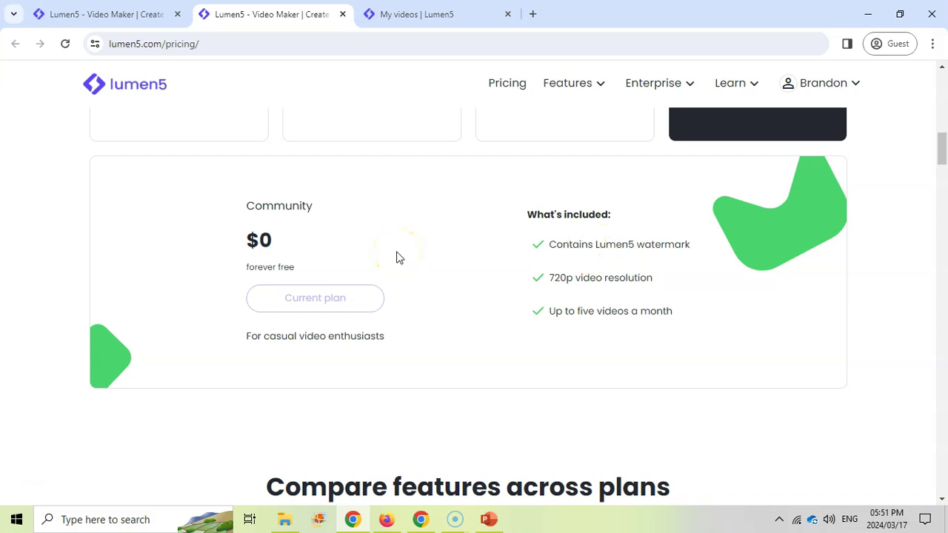
Step: Scroll back over the plans and return to the My videos dashboard
scroll(437, 274, up, 1)
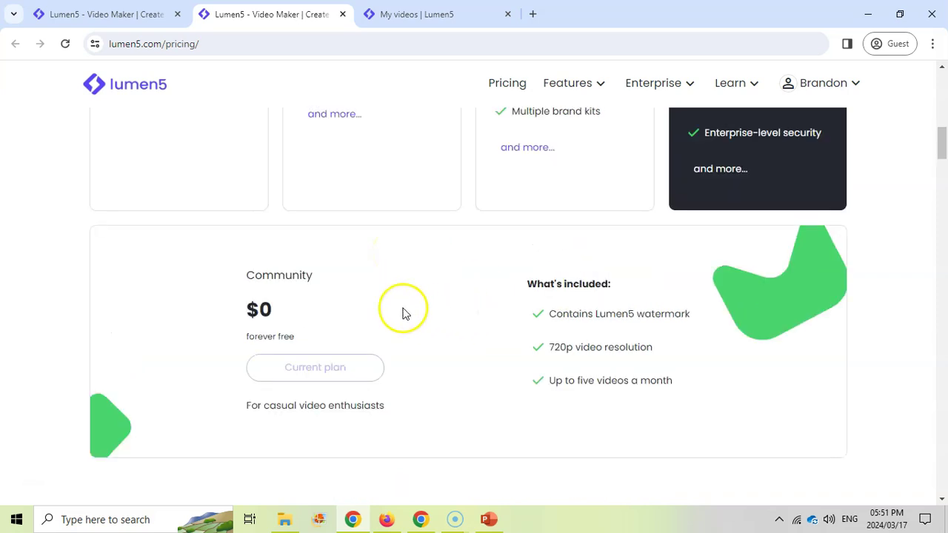
scroll(404, 311, up, 1)
scroll(403, 311, up, 2)
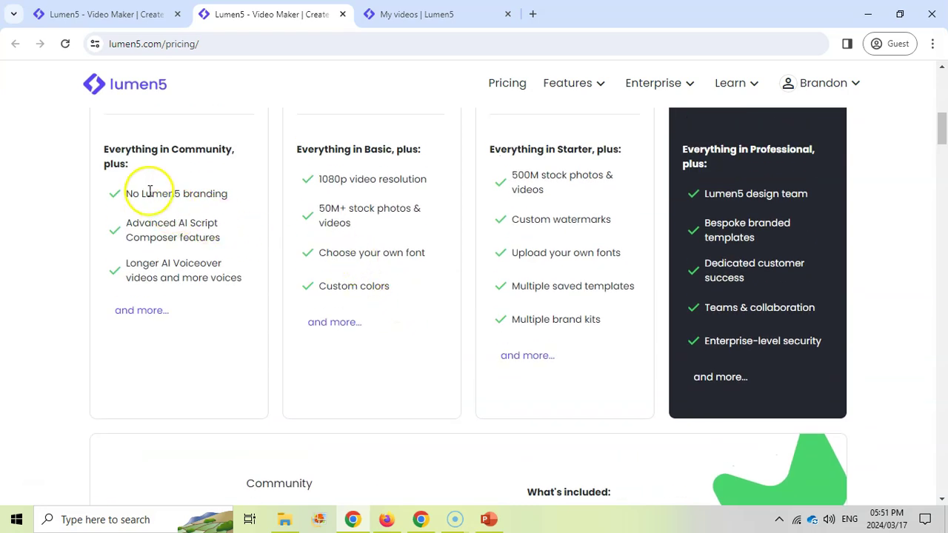
scroll(229, 222, up, 1)
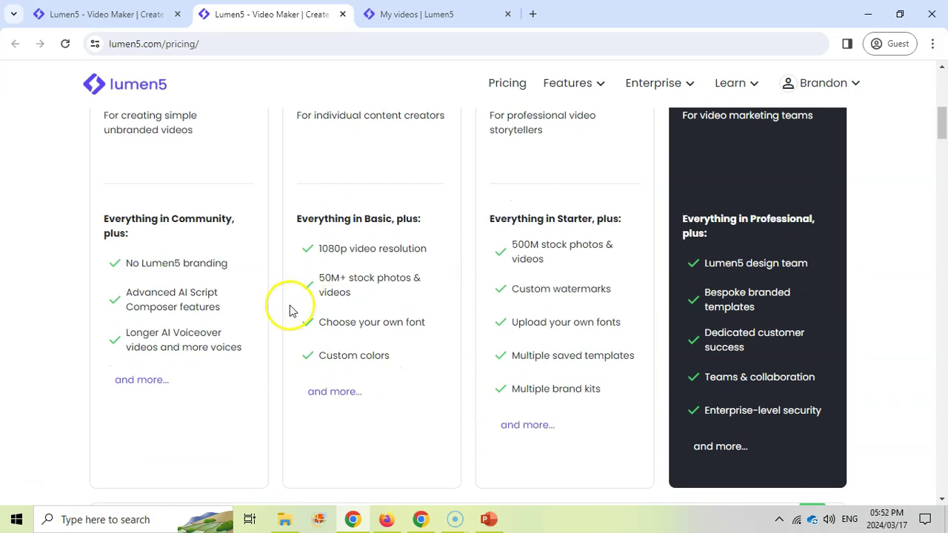
scroll(295, 314, up, 1)
scroll(432, 282, down, 9)
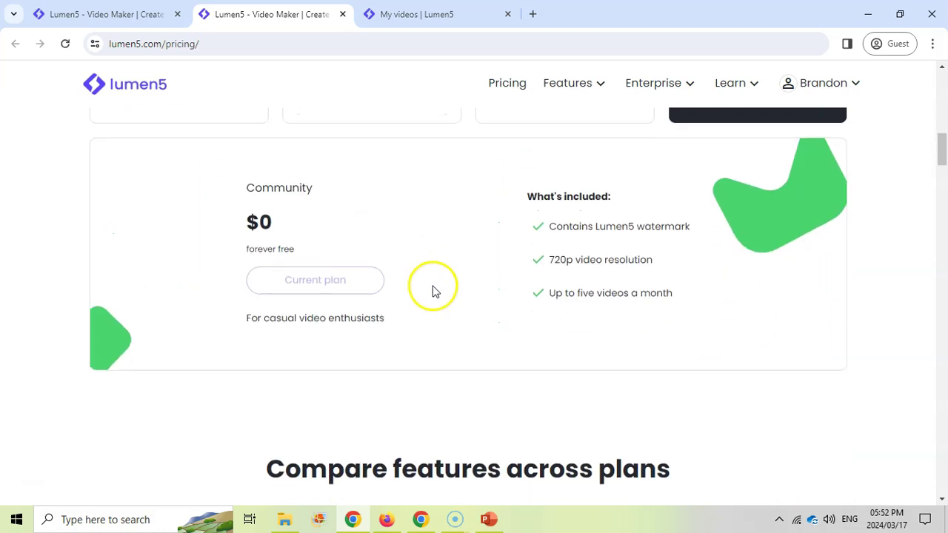
scroll(436, 293, down, 2)
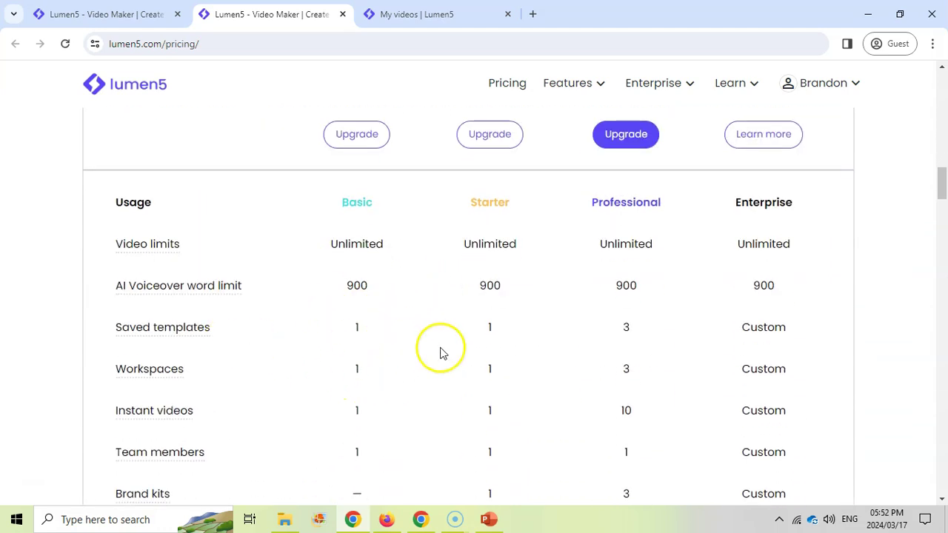
scroll(349, 277, up, 9)
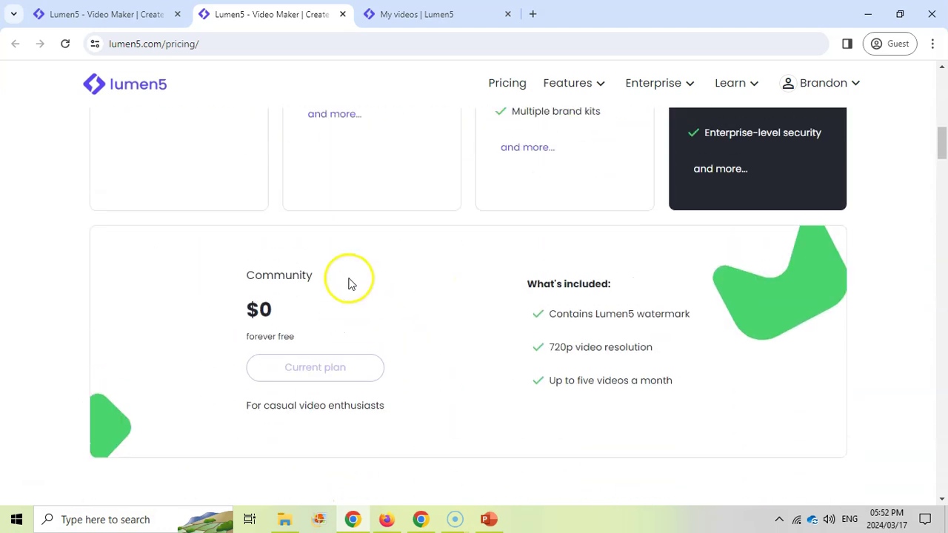
click(424, 16)
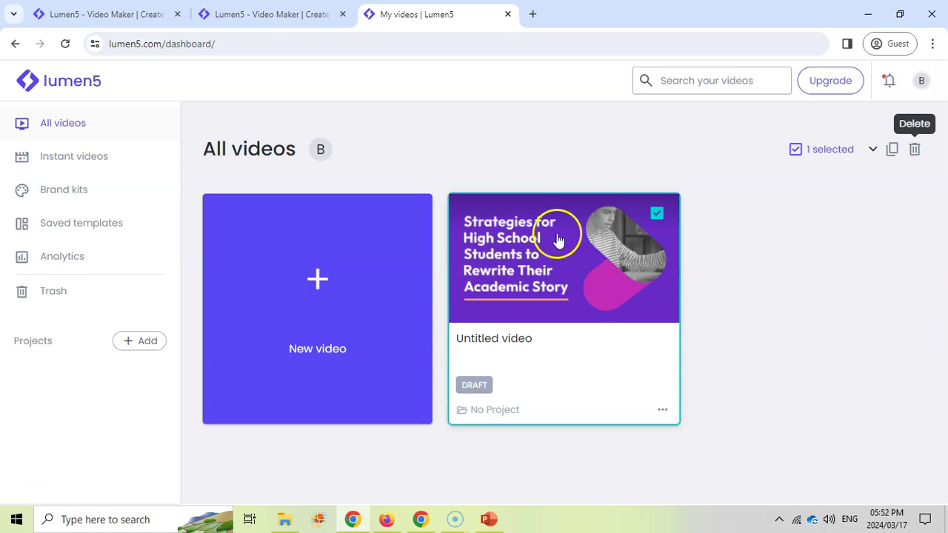
Step: Start a new video and preview the Wonder template from the Organic section
click(318, 292)
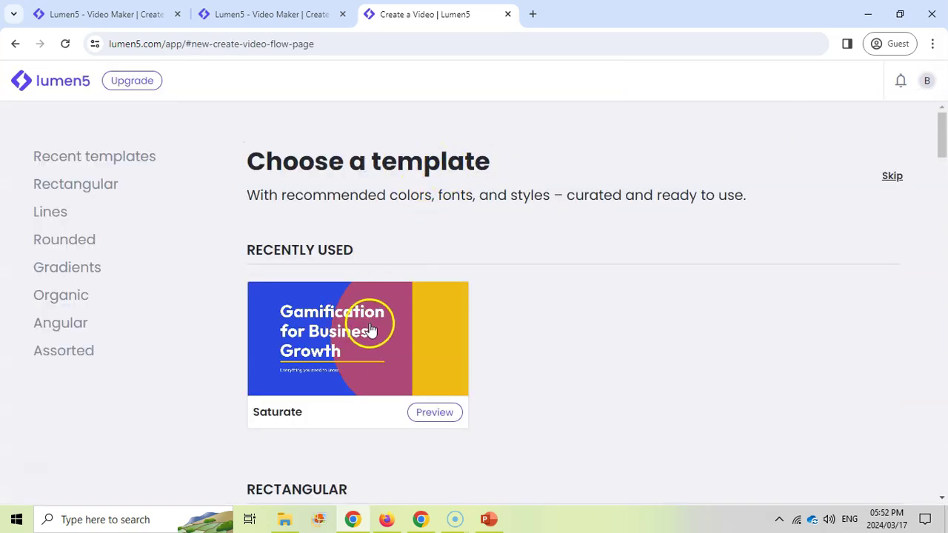
scroll(504, 318, down, 3)
scroll(498, 320, down, 2)
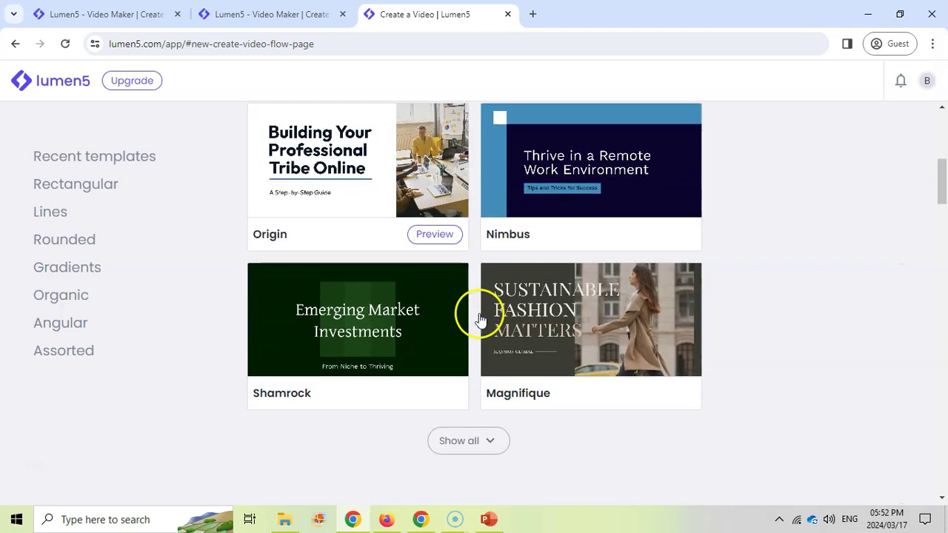
scroll(638, 360, down, 3)
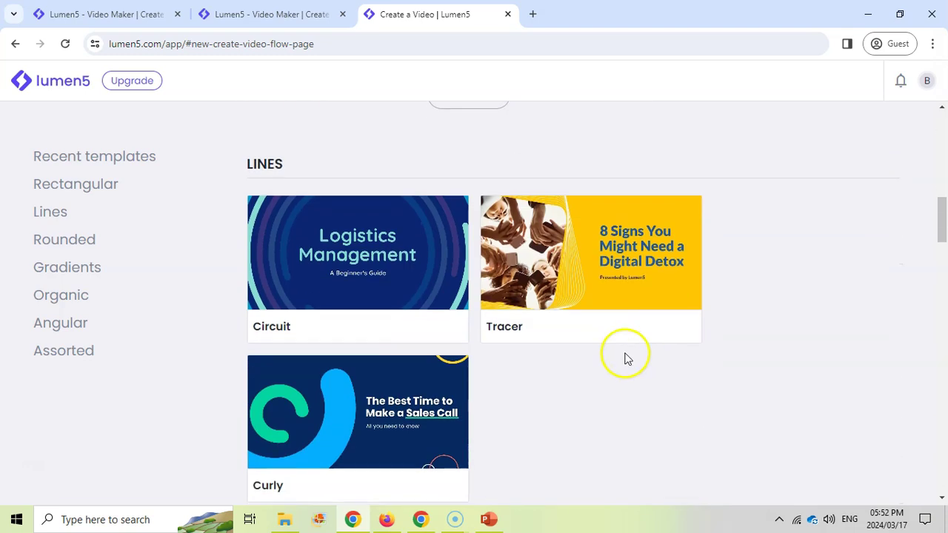
scroll(626, 360, down, 6)
scroll(614, 375, down, 2)
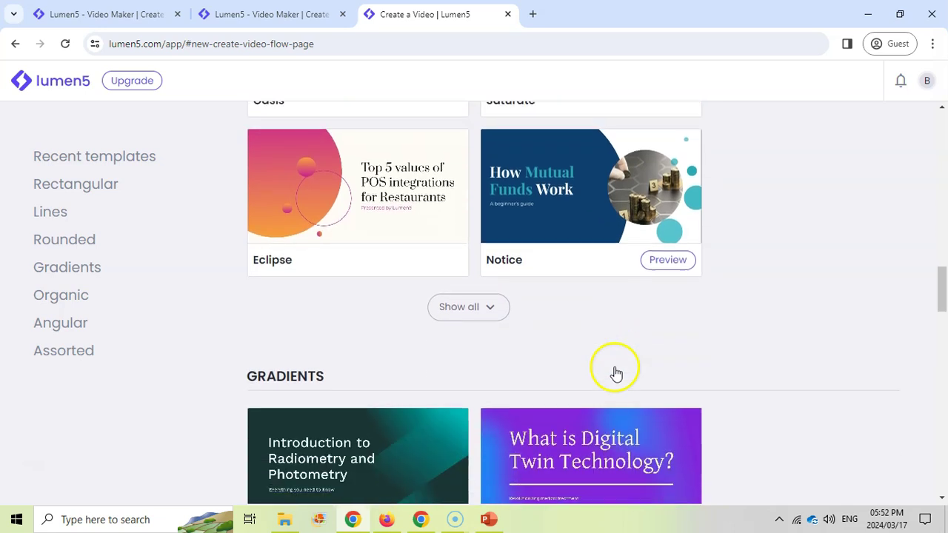
scroll(615, 374, down, 6)
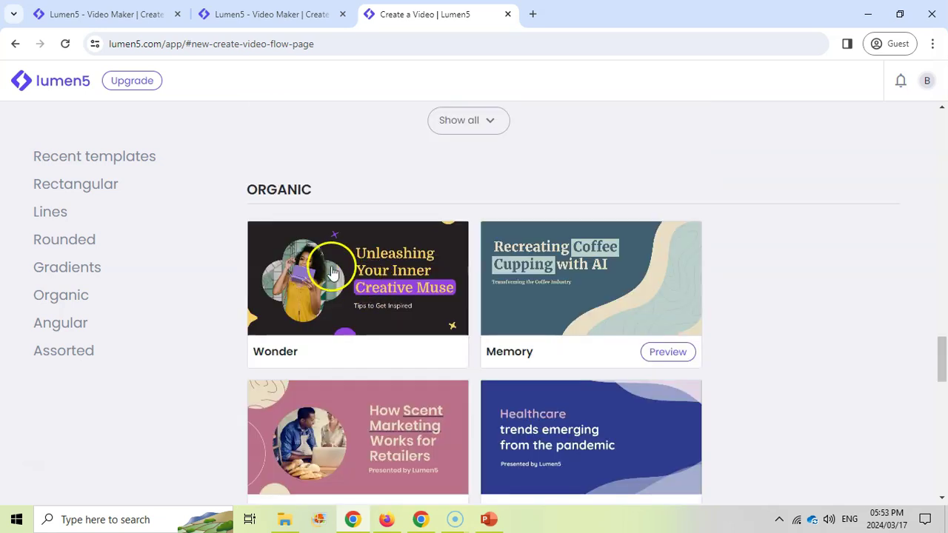
click(332, 272)
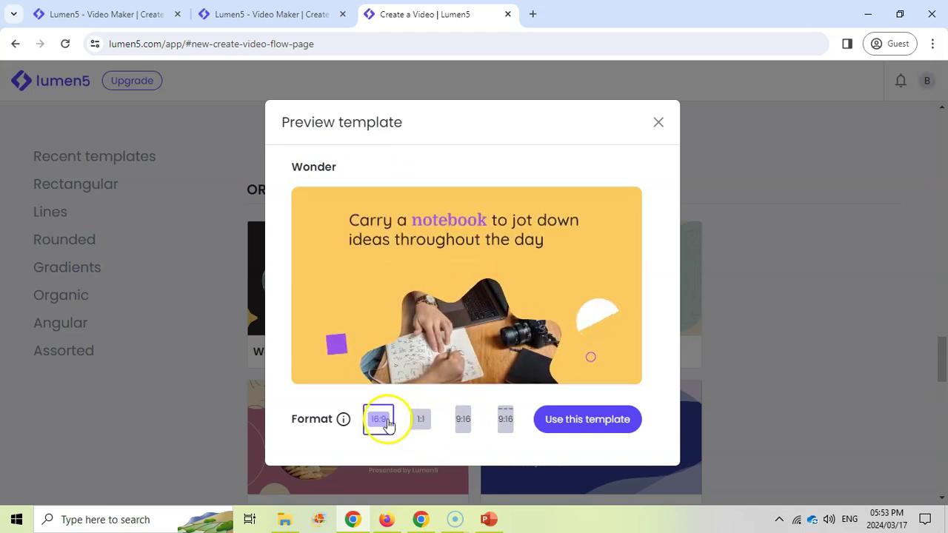
Step: Try 9:16, then settle on 16:9 and use the Wonder template
click(465, 423)
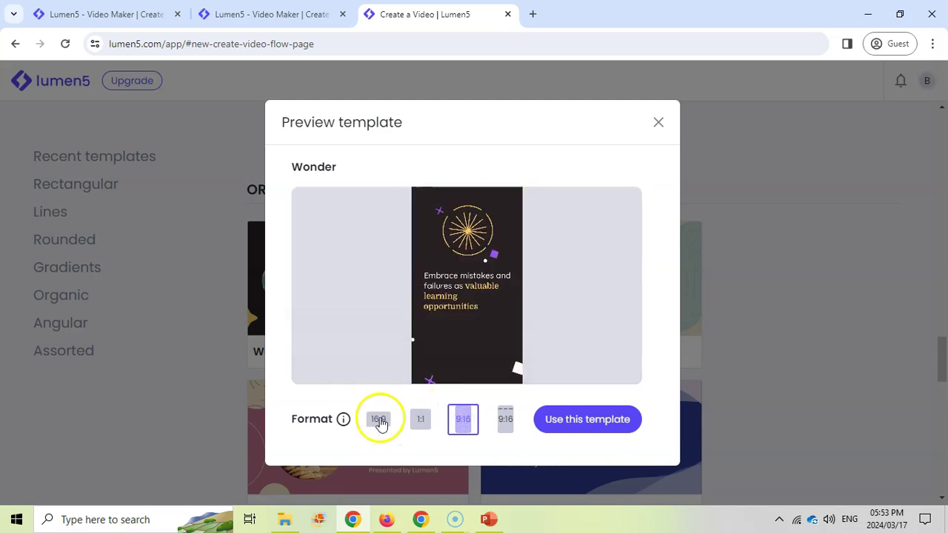
click(379, 420)
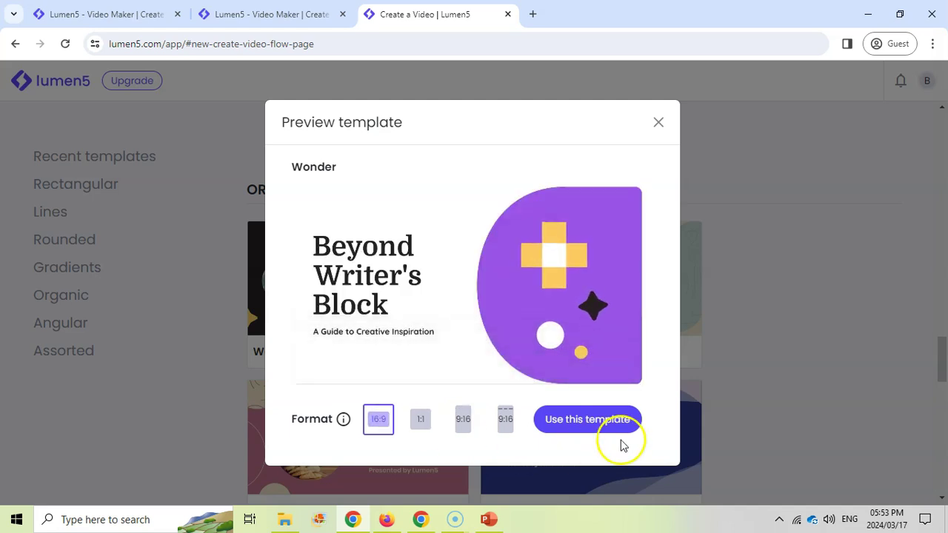
click(586, 421)
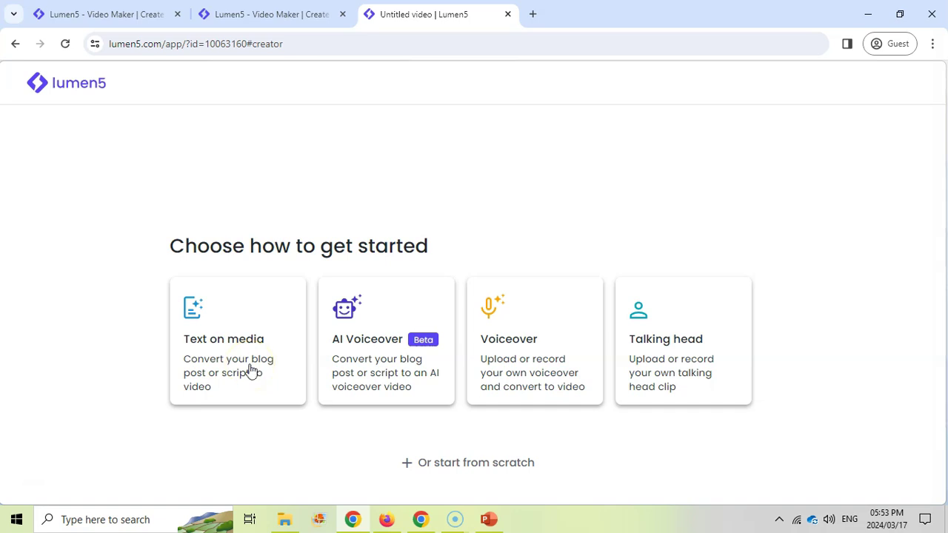
Step: Choose to build the video from text on media, supplying the script as pasted text
click(257, 331)
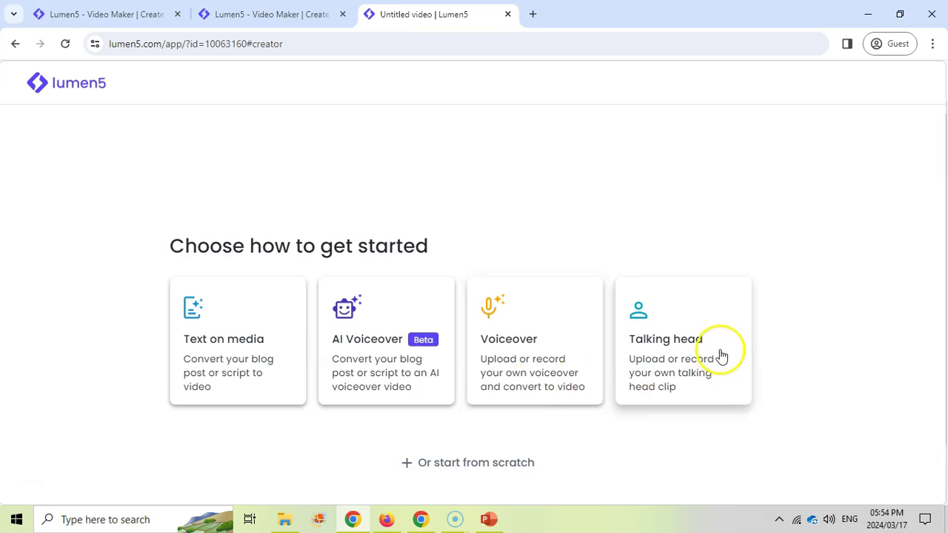
click(224, 346)
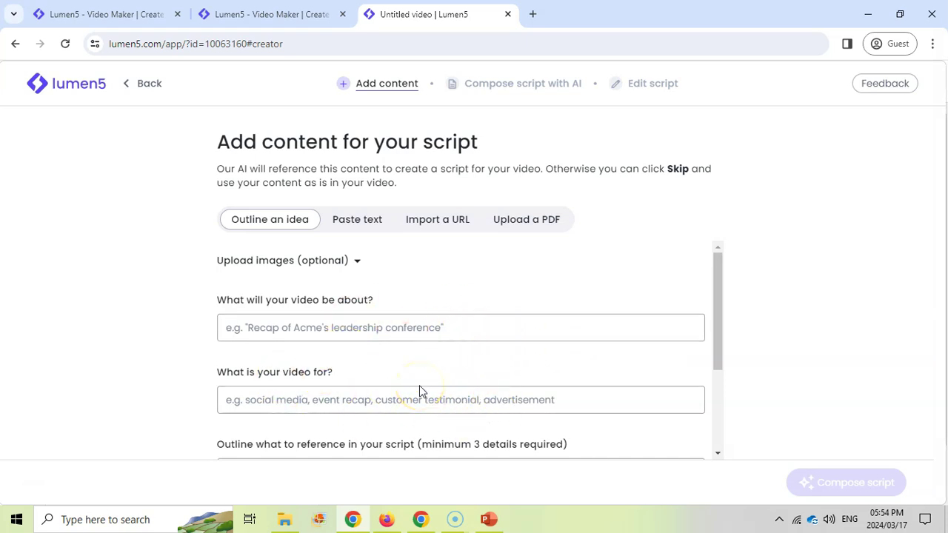
click(361, 221)
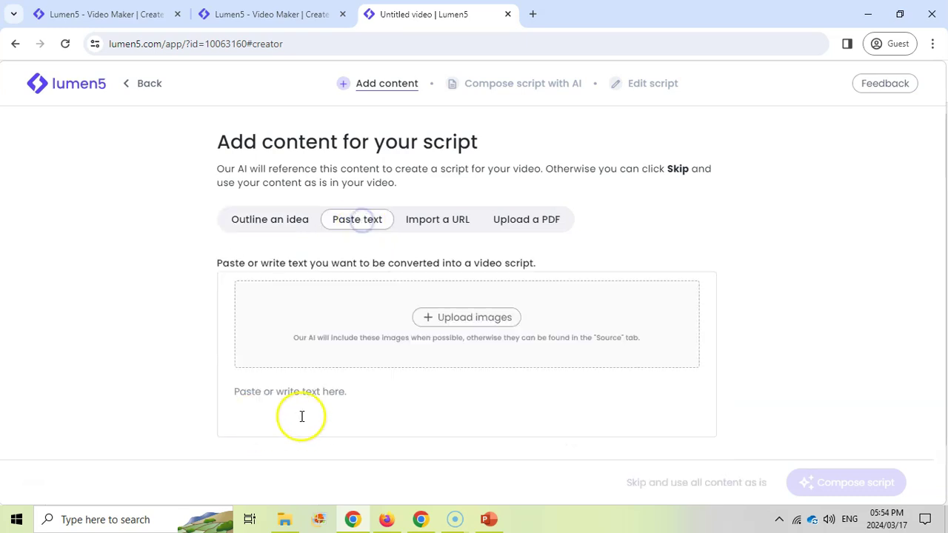
Step: Paste the five-strategies summary for high school students into the text box and check its ending
click(249, 391)
key(ctrl+v)
scroll(423, 362, up, 10)
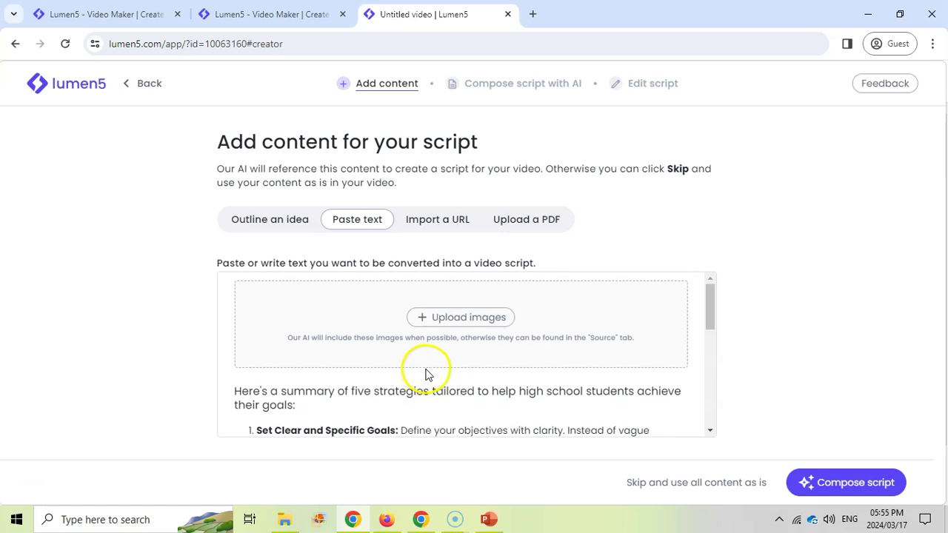
scroll(437, 403, down, 10)
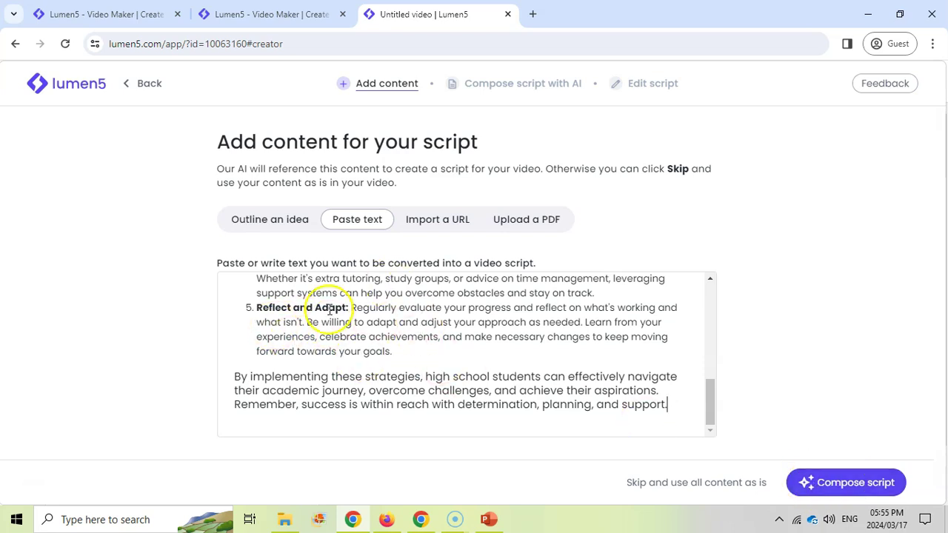
Step: Compose an AI script titled '5 Strategies for High School Success', about 42s, and accept it
click(854, 483)
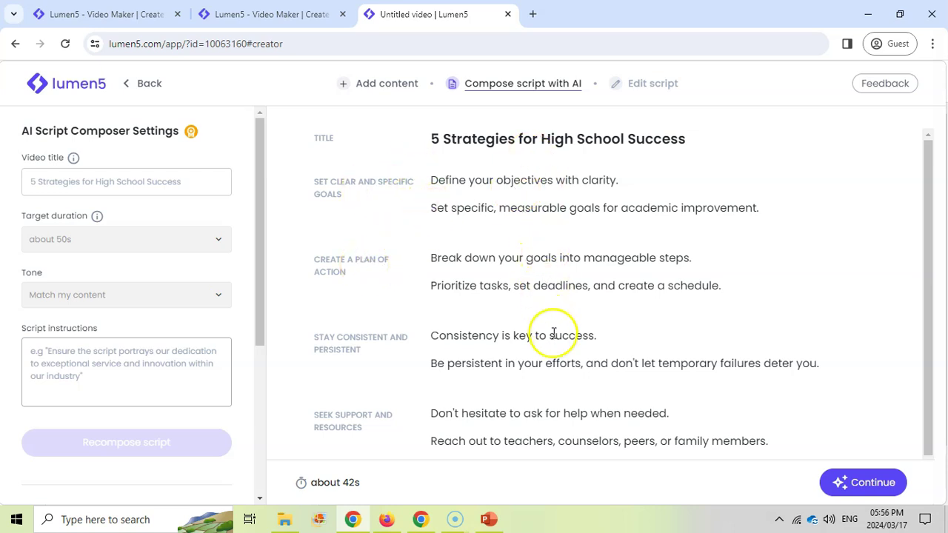
scroll(525, 243, down, 1)
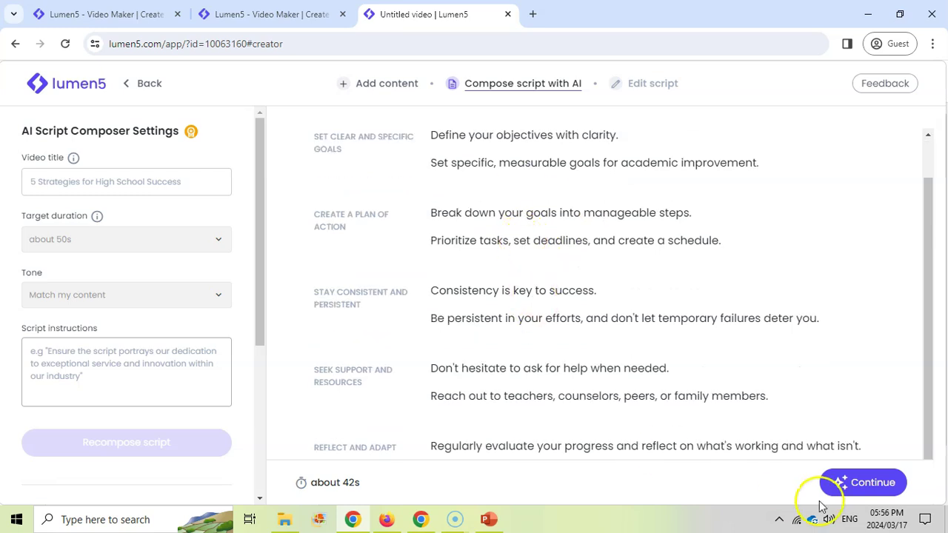
click(870, 482)
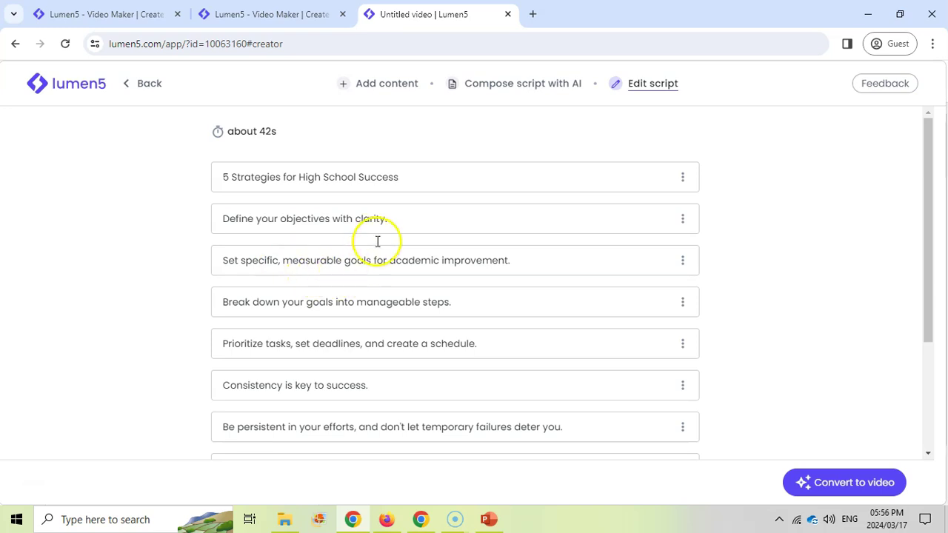
Step: Review the script rows and convert them into a 00:46 video
scroll(459, 262, down, 3)
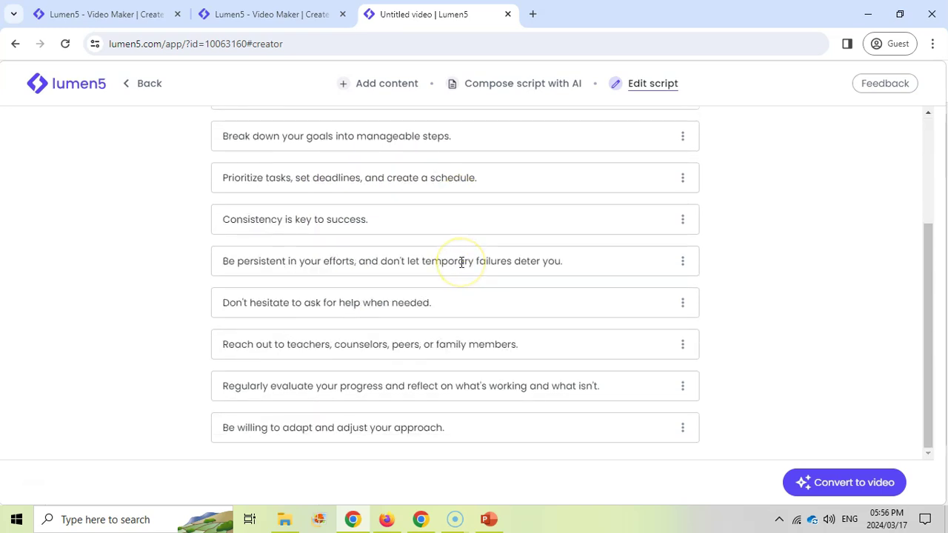
scroll(461, 262, up, 3)
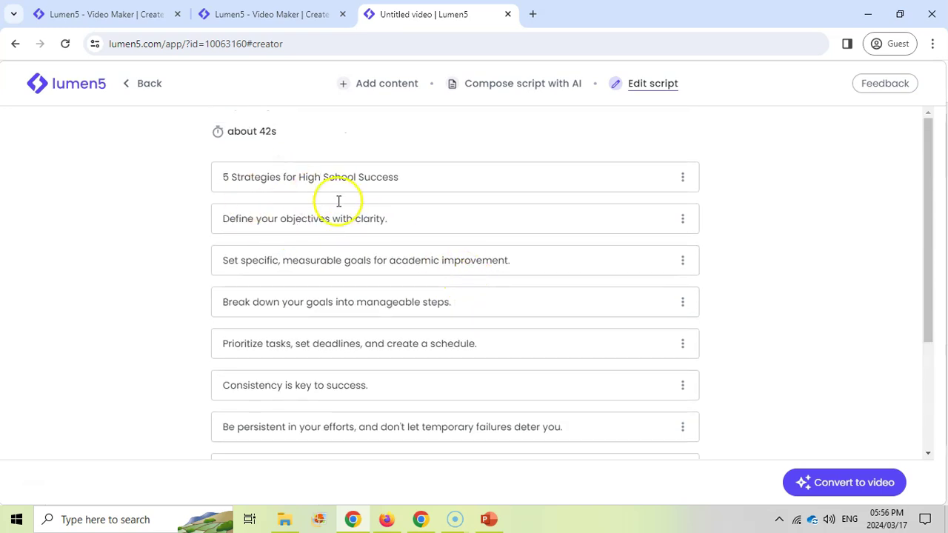
click(855, 483)
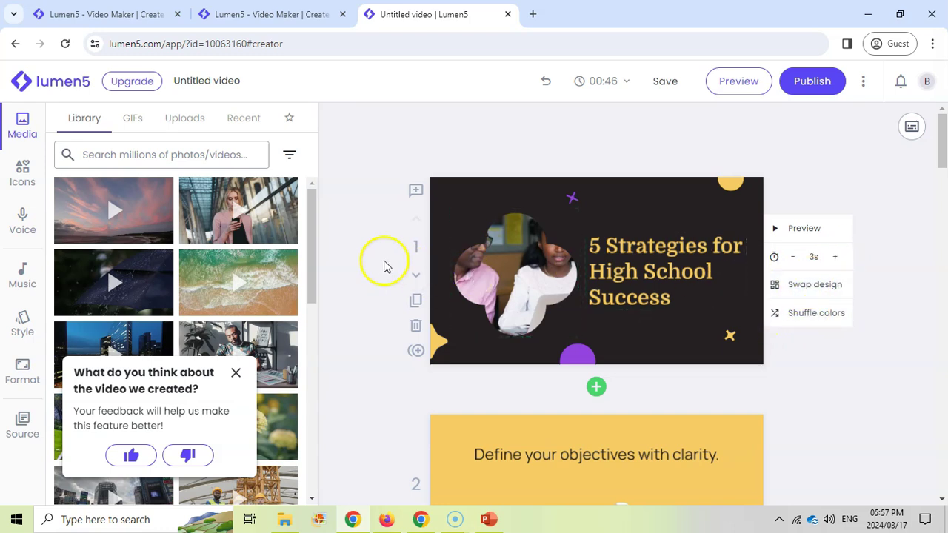
Step: Scroll the storyboard to scene 9 and select its teacher-and-student image, dismissing the feedback prompt
scroll(637, 269, down, 6)
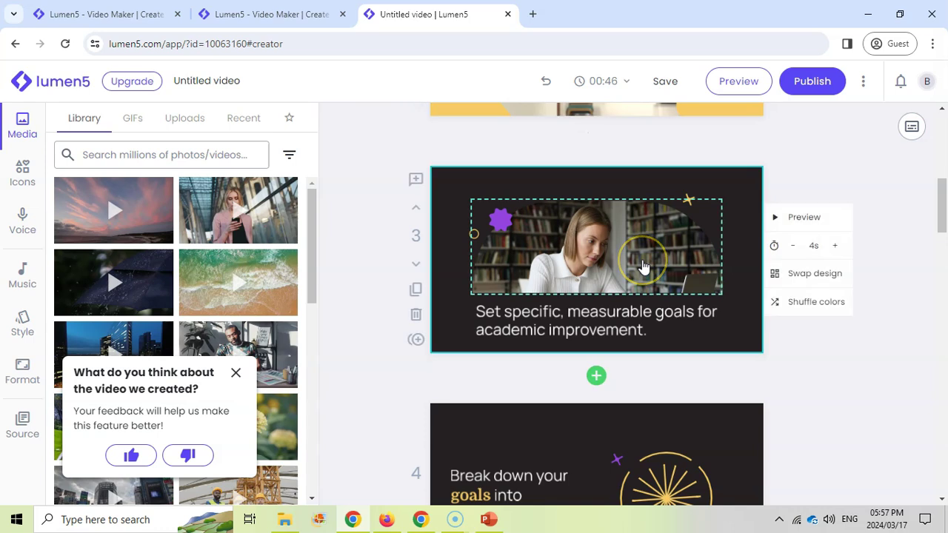
scroll(645, 267, down, 6)
scroll(644, 266, down, 9)
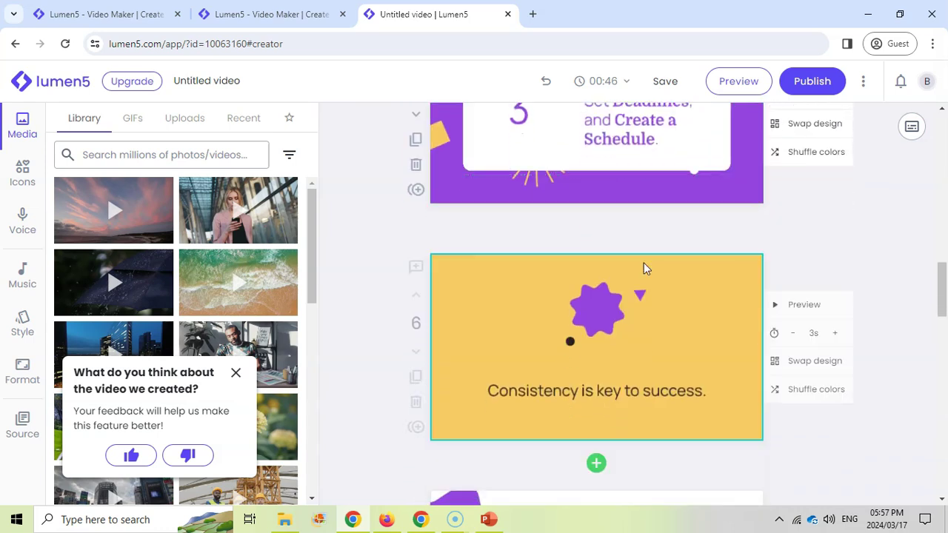
scroll(645, 271, down, 3)
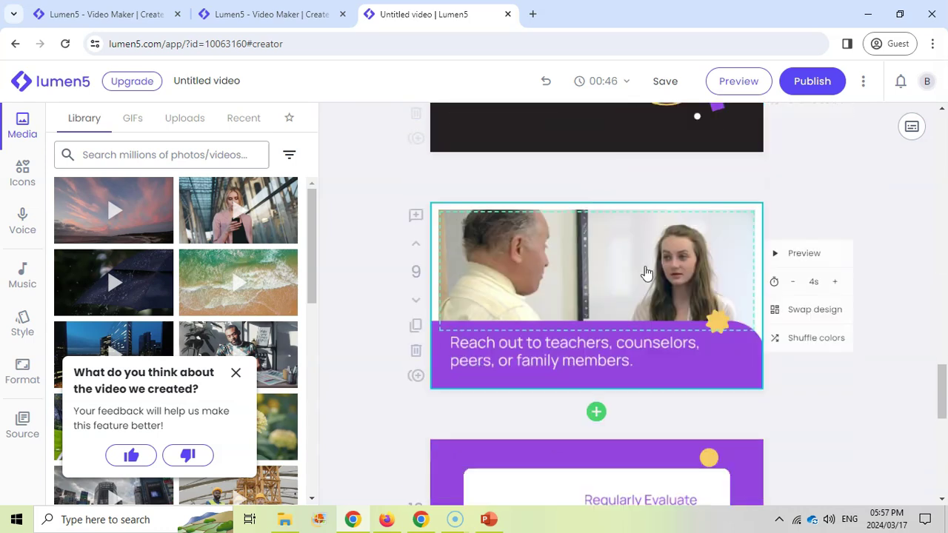
click(590, 265)
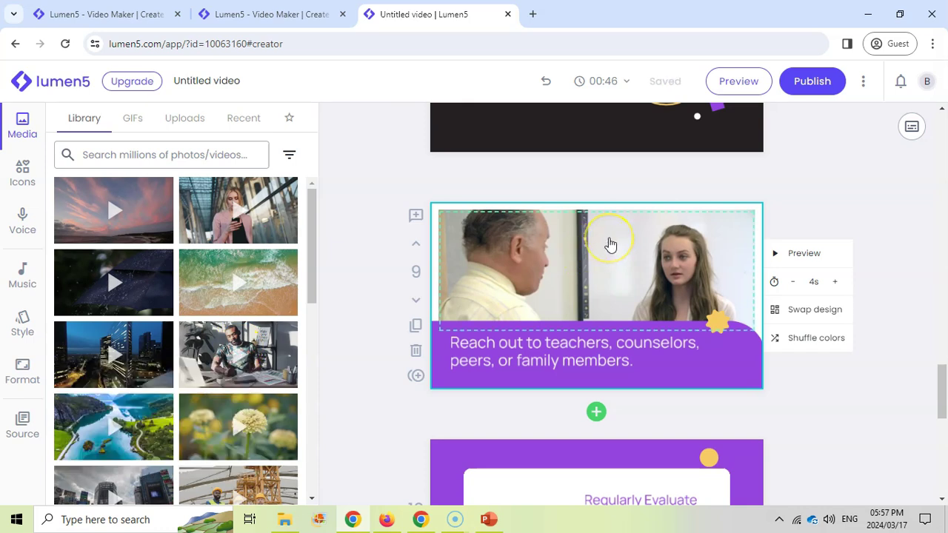
click(608, 242)
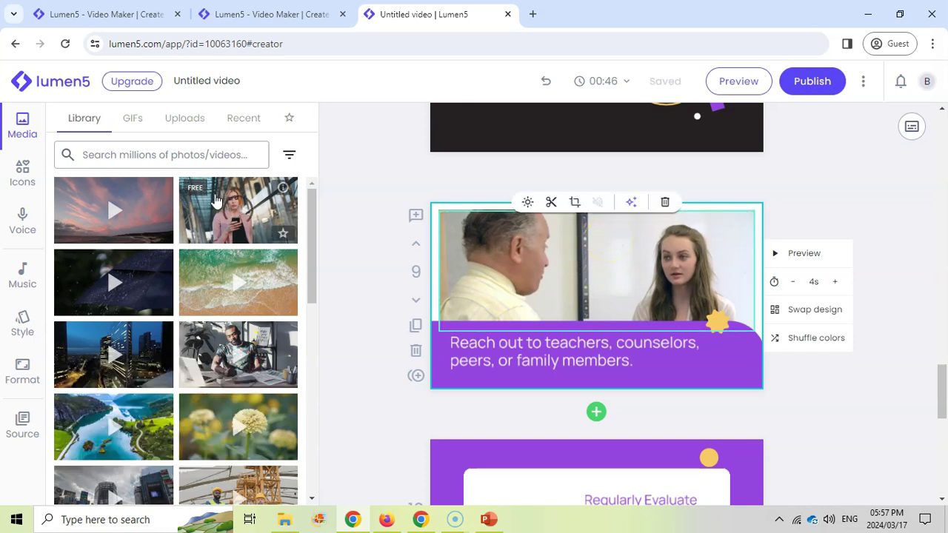
Step: Browse the available icons, voiceover options and background music tracks
click(23, 173)
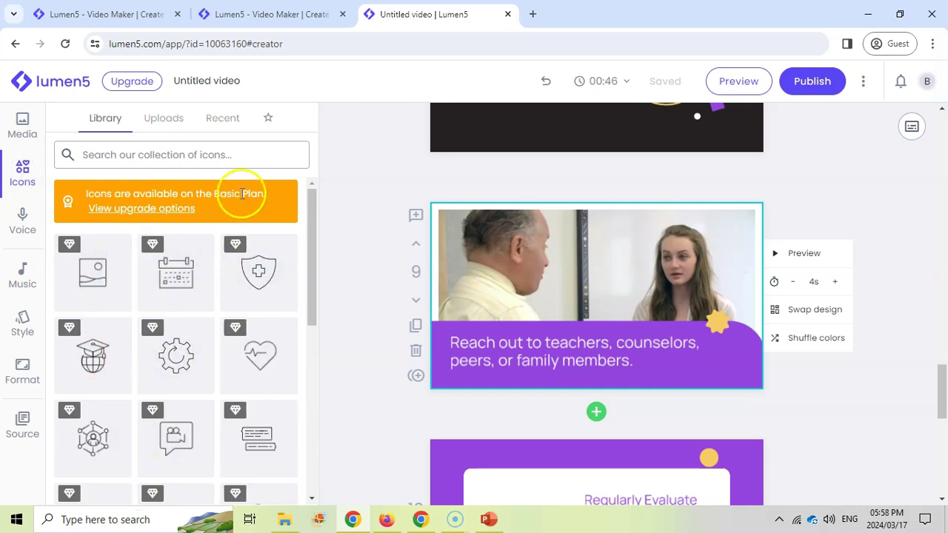
click(22, 223)
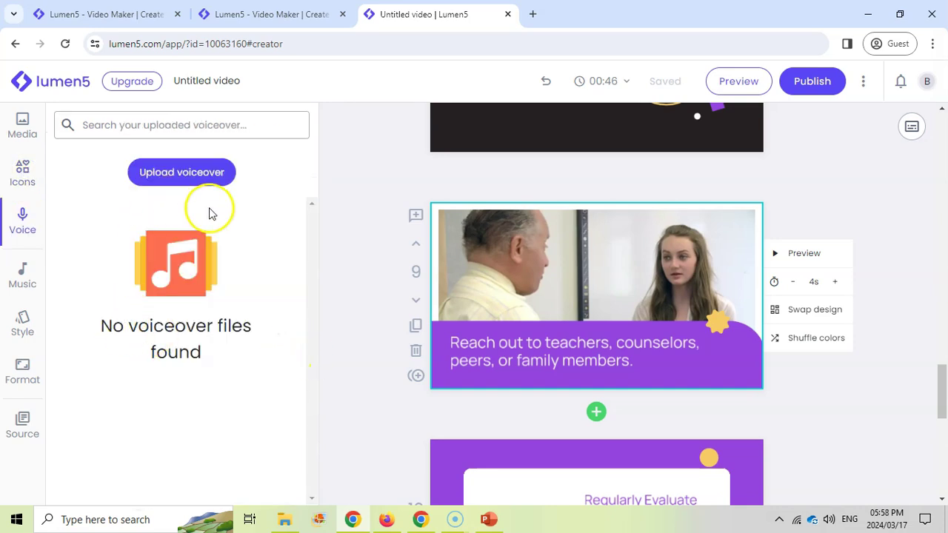
click(24, 280)
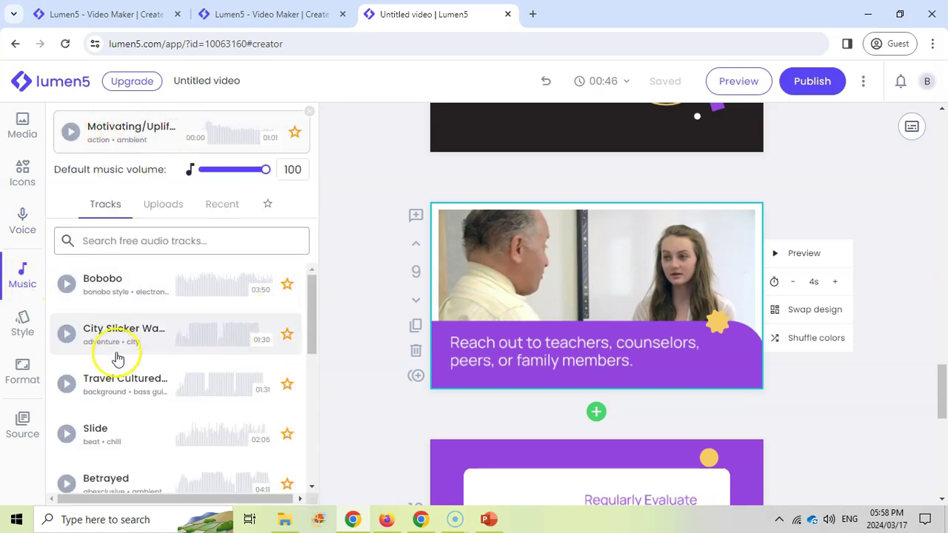
Step: Apply the blue Hydra colour palette and confirm resolution stays 720p HD
click(20, 326)
scroll(244, 315, down, 3)
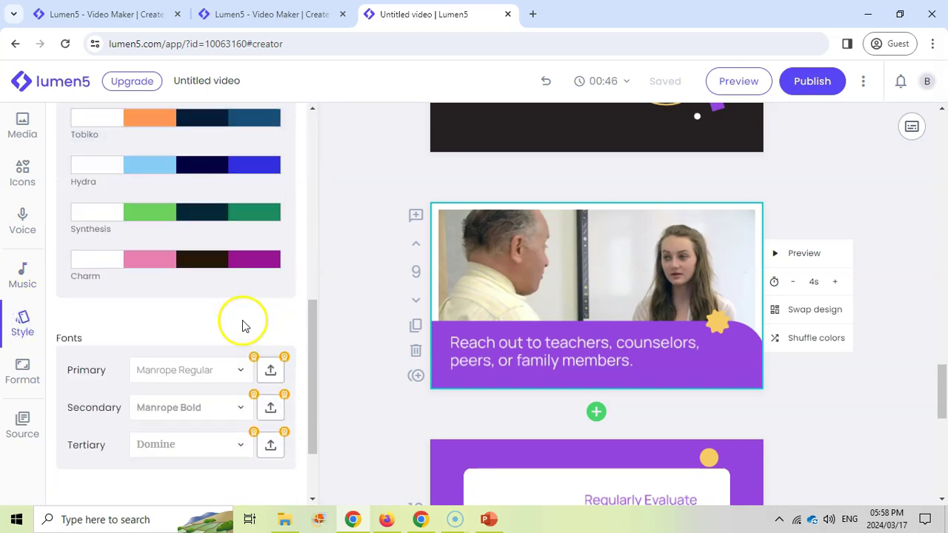
scroll(222, 311, up, 5)
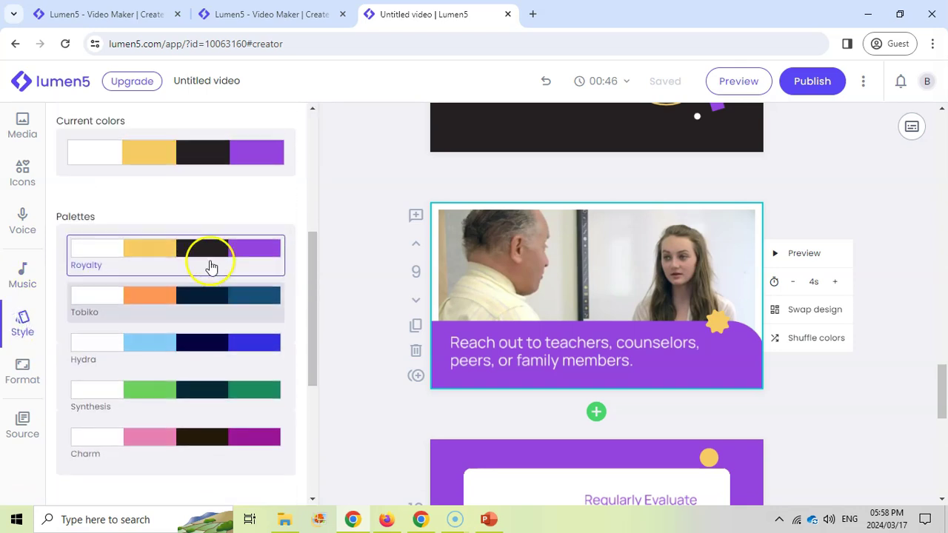
scroll(159, 241, down, 5)
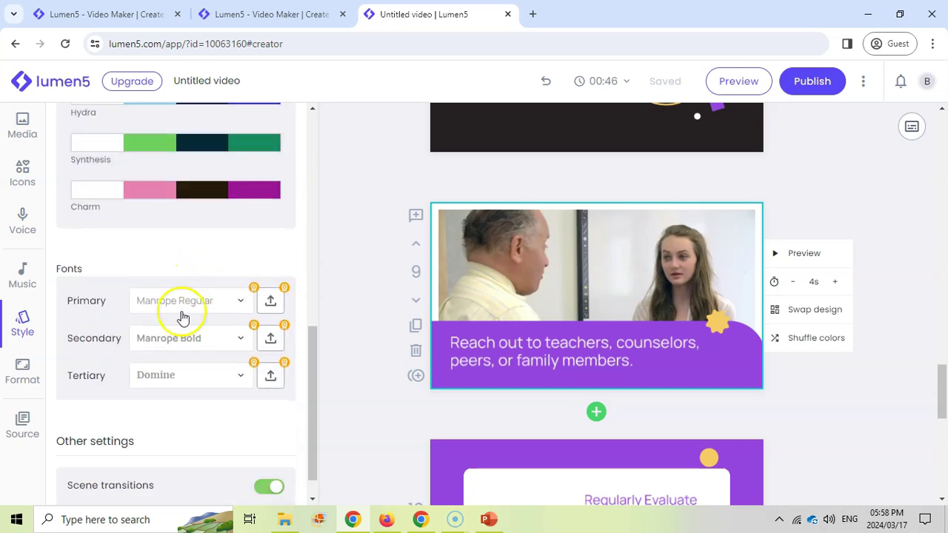
scroll(178, 357, up, 5)
scroll(191, 334, down, 1)
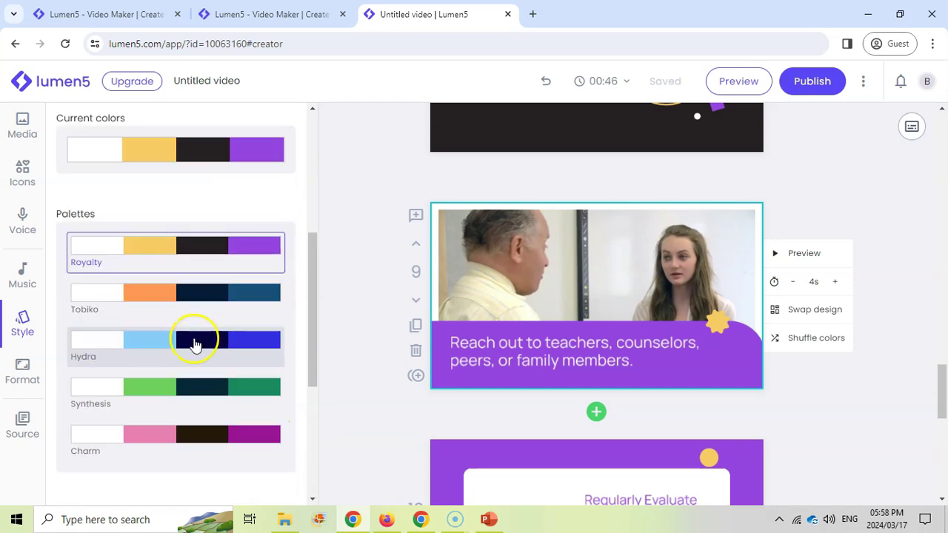
click(194, 343)
scroll(734, 392, up, 10)
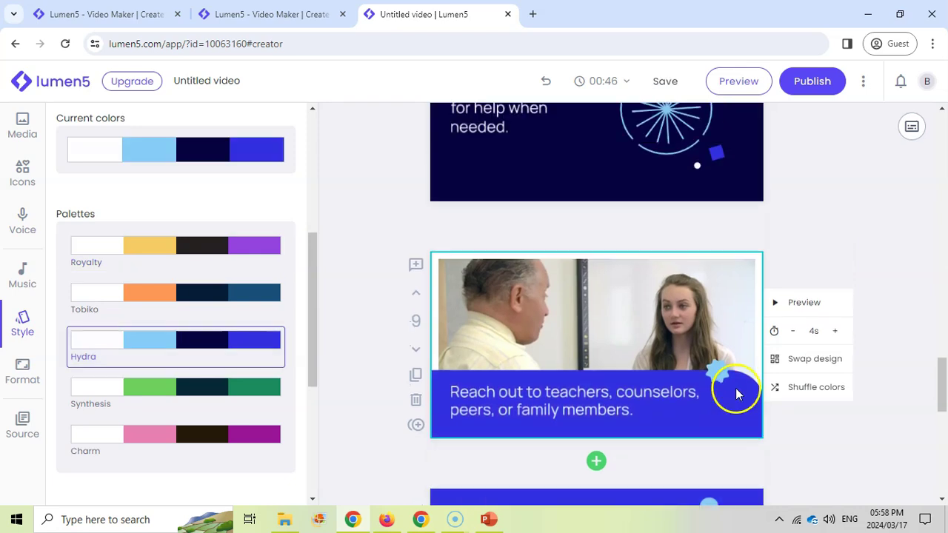
scroll(641, 254, up, 6)
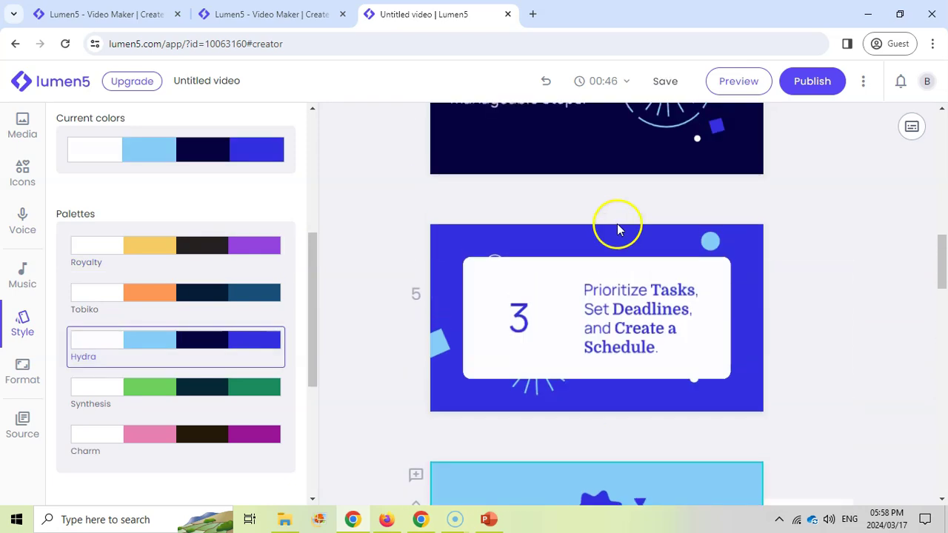
click(284, 130)
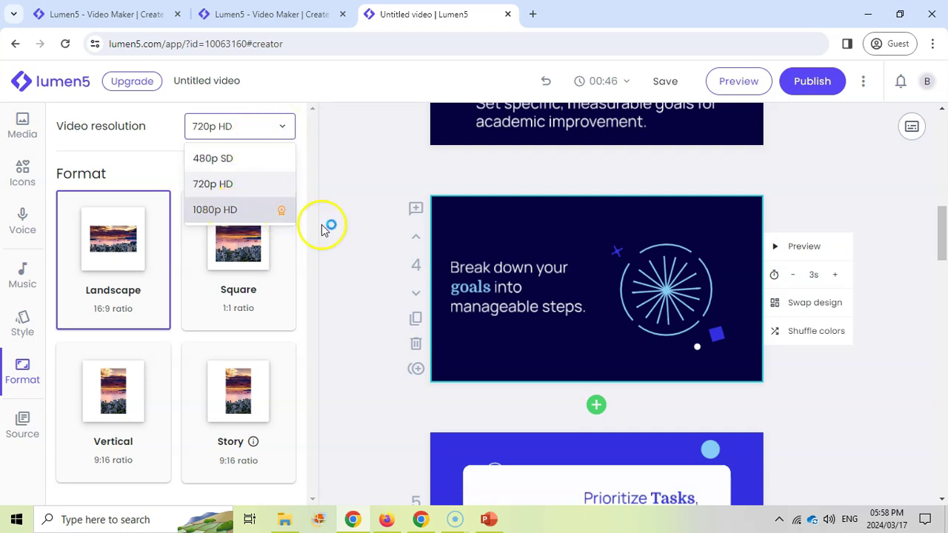
click(23, 426)
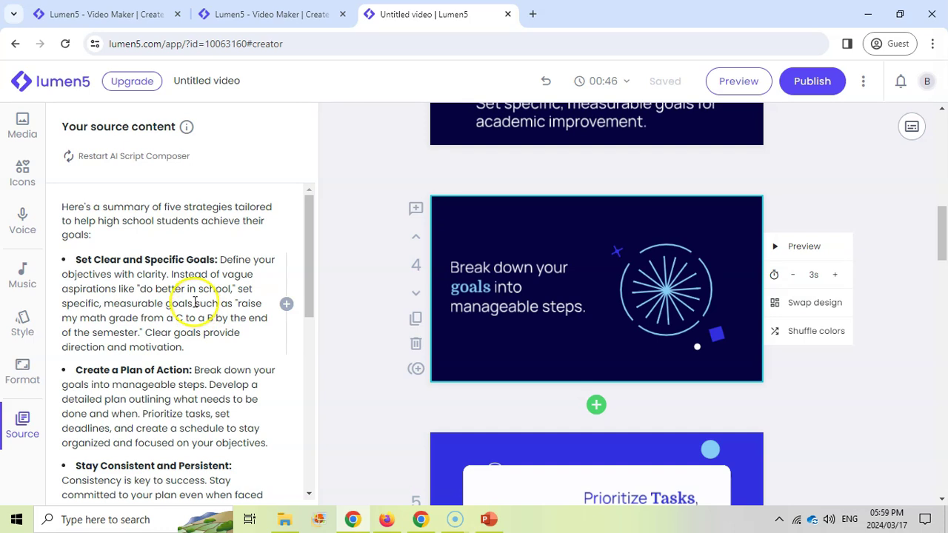
click(746, 83)
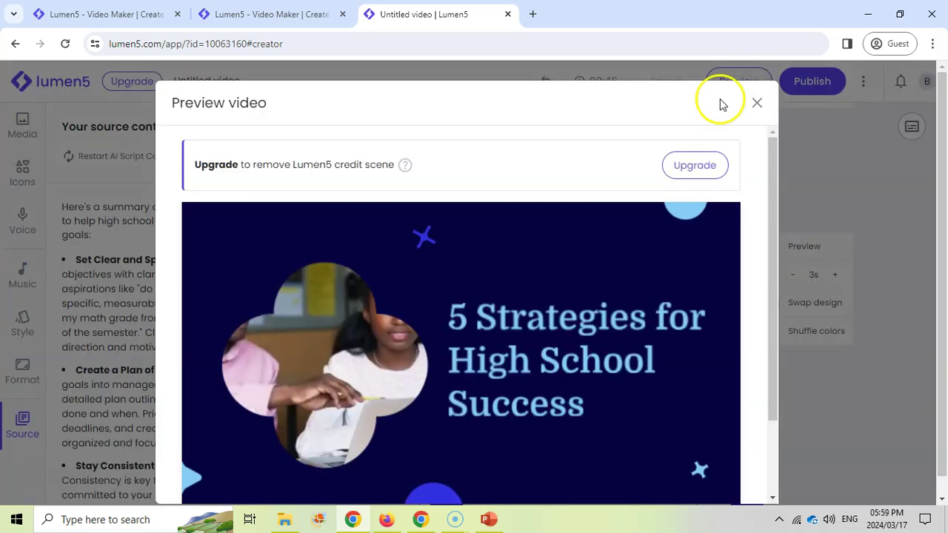
scroll(600, 217, down, 1)
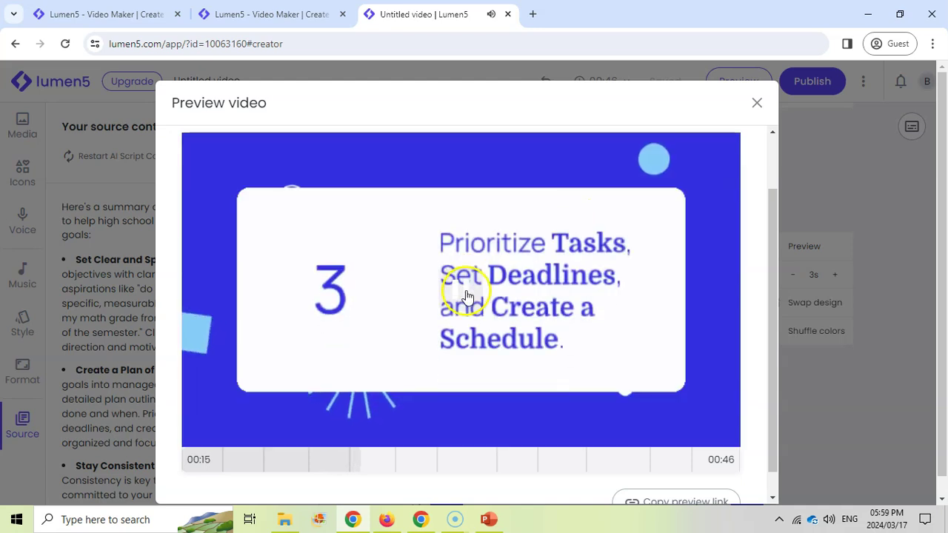
scroll(511, 311, down, 1)
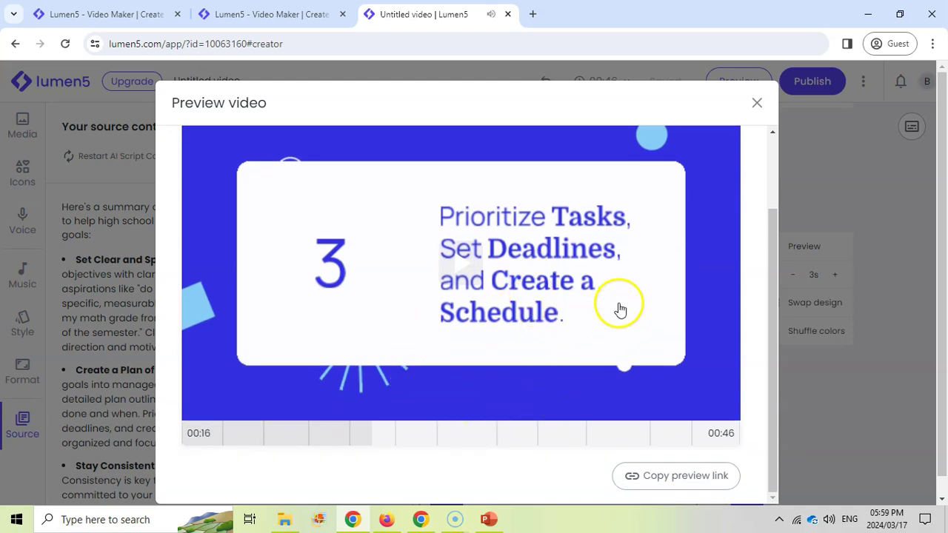
scroll(621, 310, up, 1)
click(757, 102)
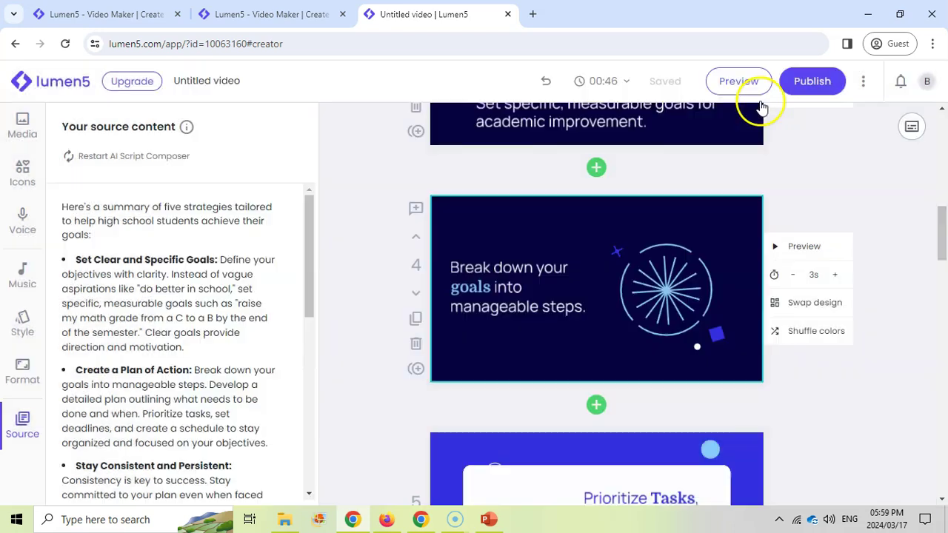
Step: Check the music options, publish the 00:46 video and review its share page
click(21, 283)
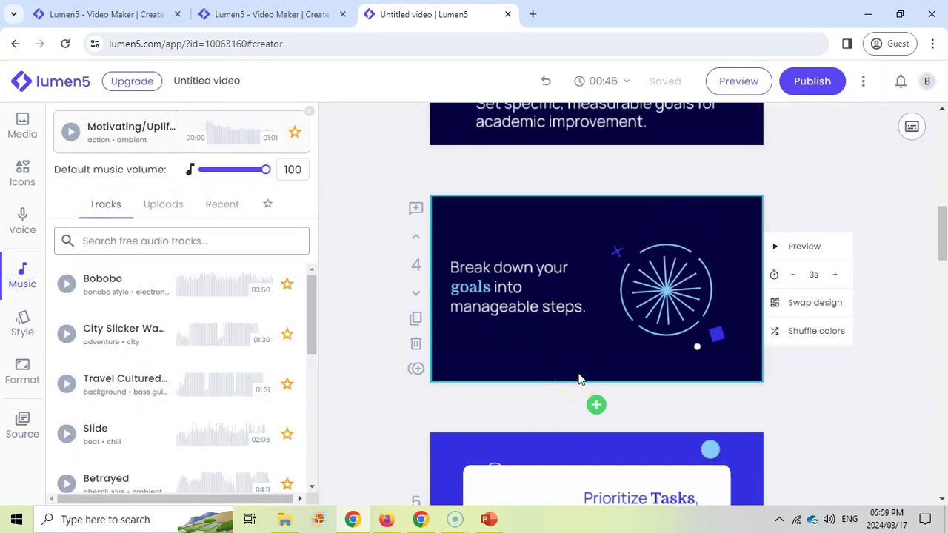
scroll(579, 374, up, 10)
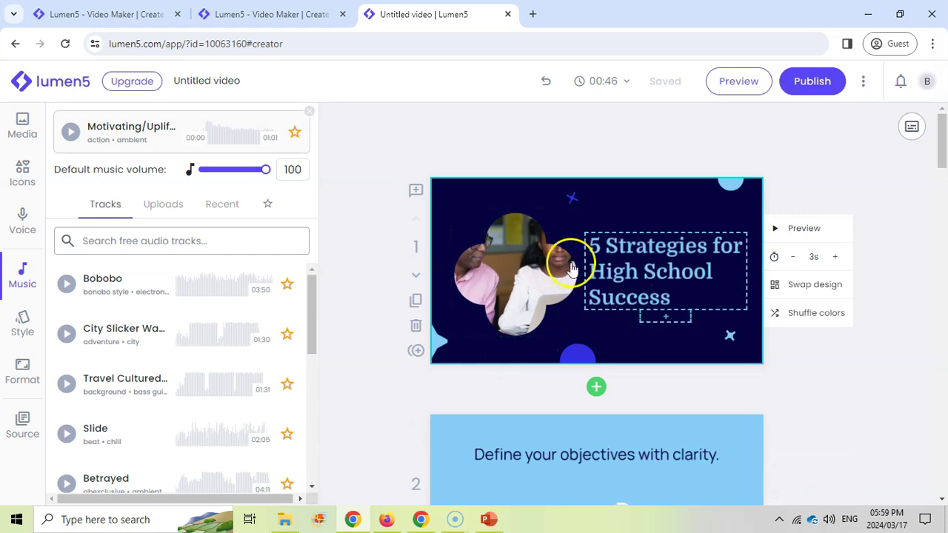
click(821, 86)
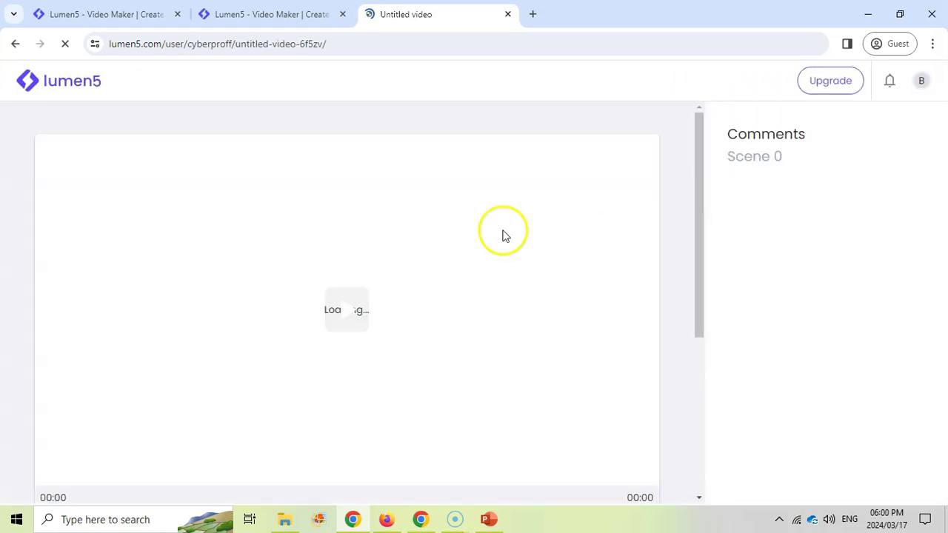
scroll(208, 243, down, 3)
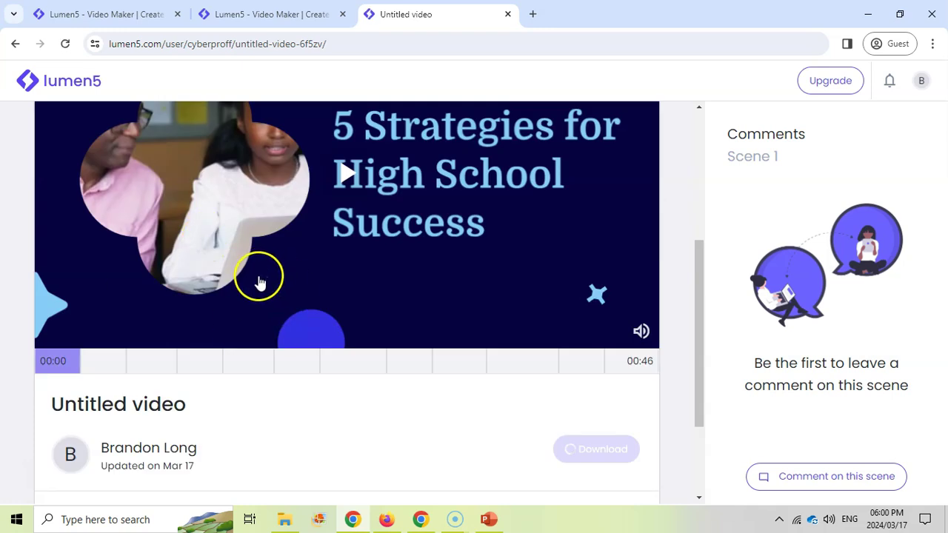
scroll(530, 318, down, 2)
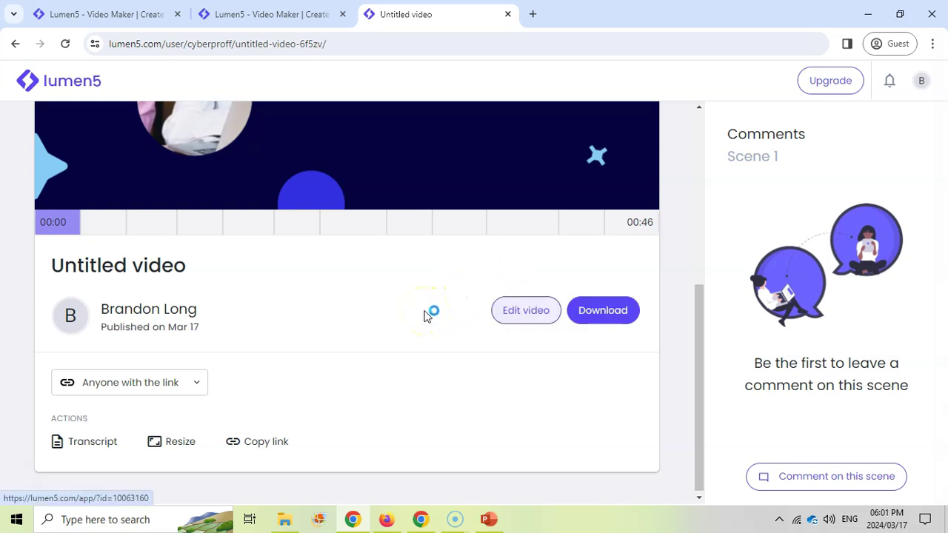
Step: Save the download as Goals.mp4 in the Data folder and play it in VLC
click(602, 312)
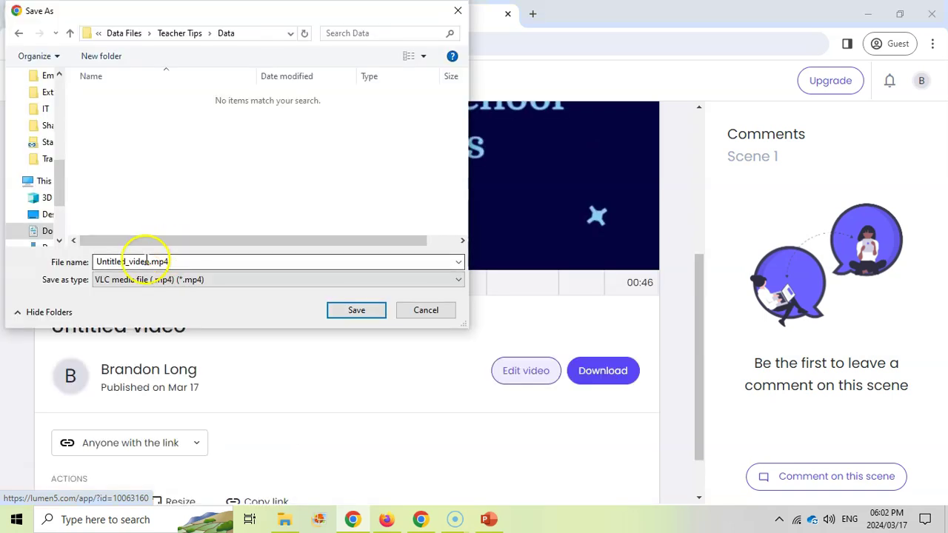
double_click(151, 262)
text(Goals)
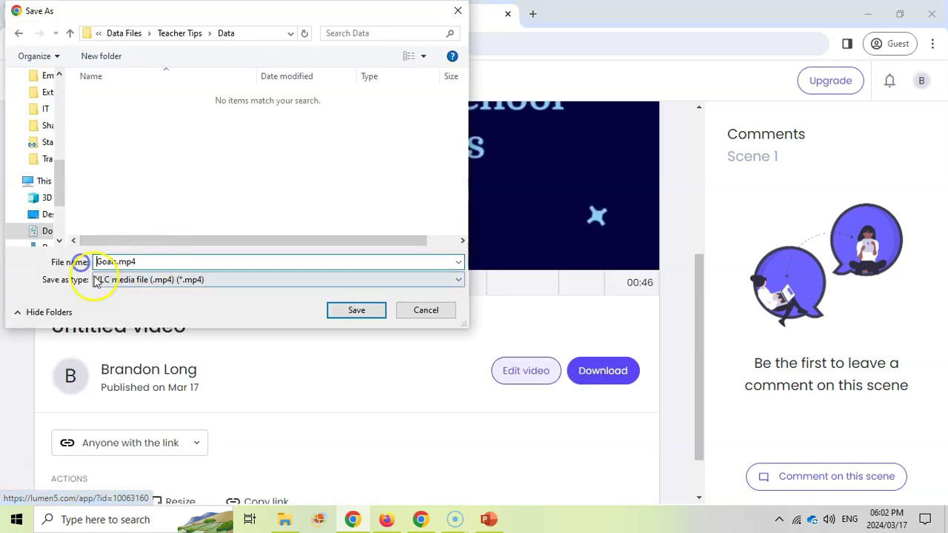
click(359, 312)
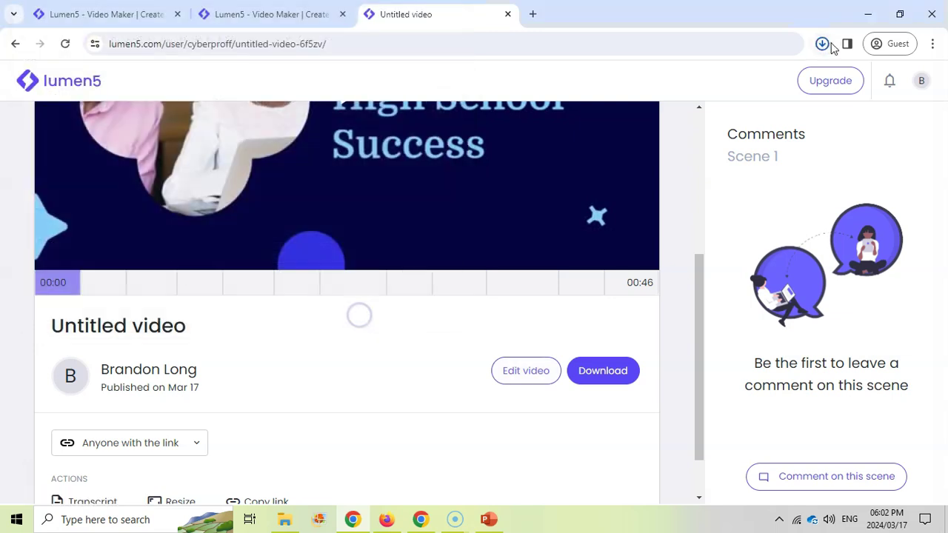
click(822, 44)
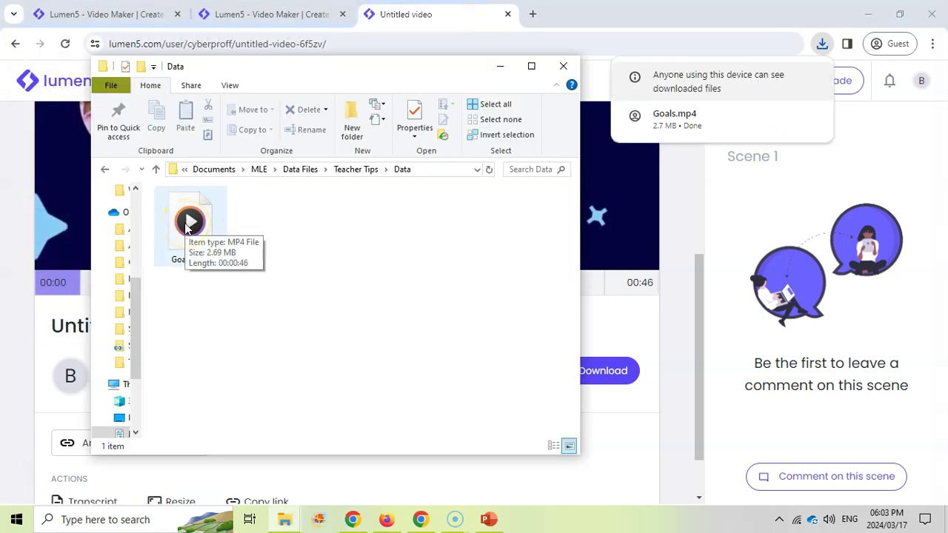
double_click(187, 226)
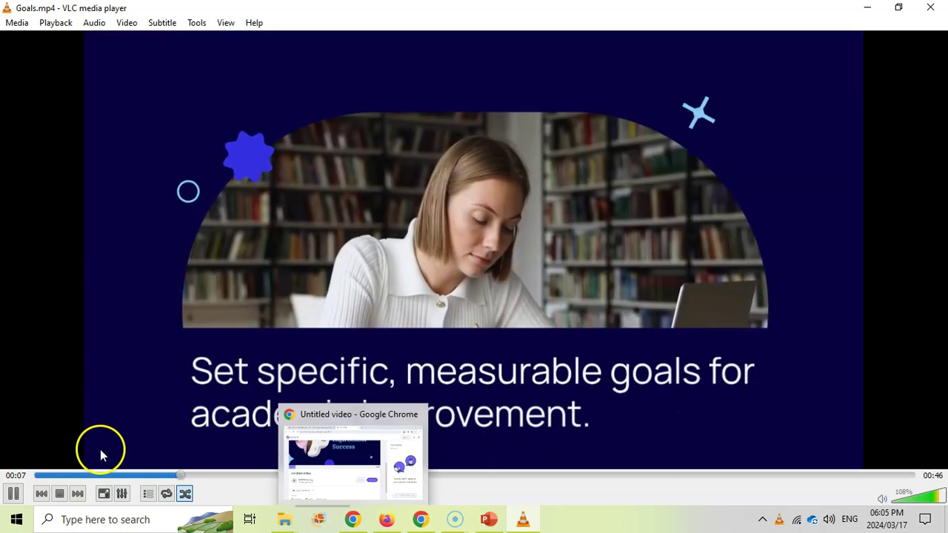
Step: Pause Goals.mp4 and seek ahead to about 00:38 of 00:46
click(14, 495)
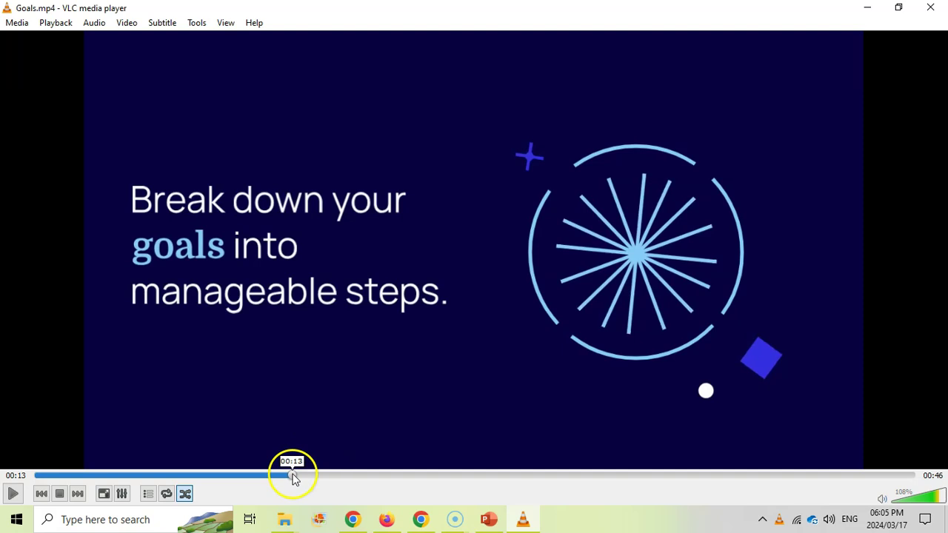
drag(293, 478, 760, 479)
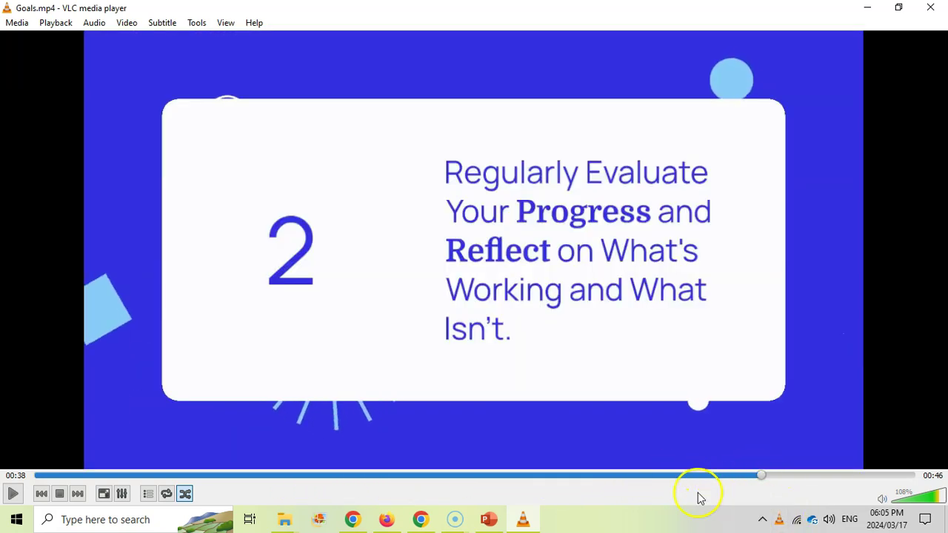
Step: Close the VLC player showing Goals.mp4 to return to the Lumen5 homepage in Chrome
click(934, 9)
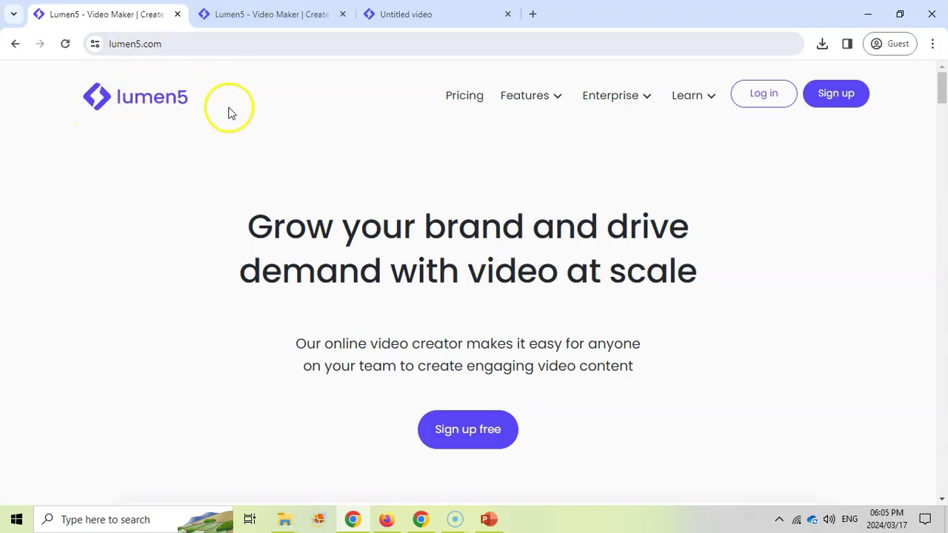